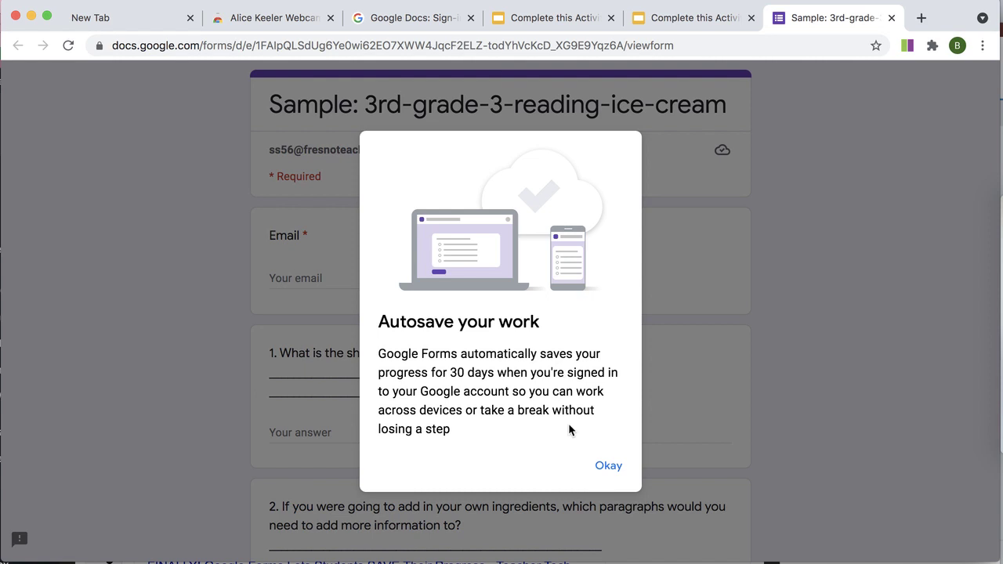
- Dismiss the 'Autosave your work' notice, zoom the form in, and highlight the signed-in account's domain
left_click(618, 468)
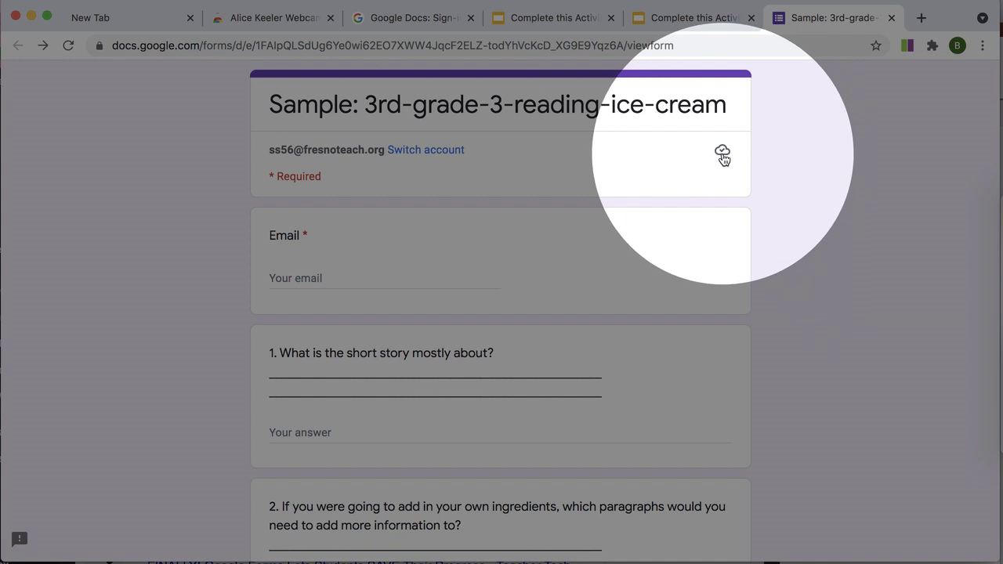
key("super+equal")
key("super+equal")
key("super+equal")
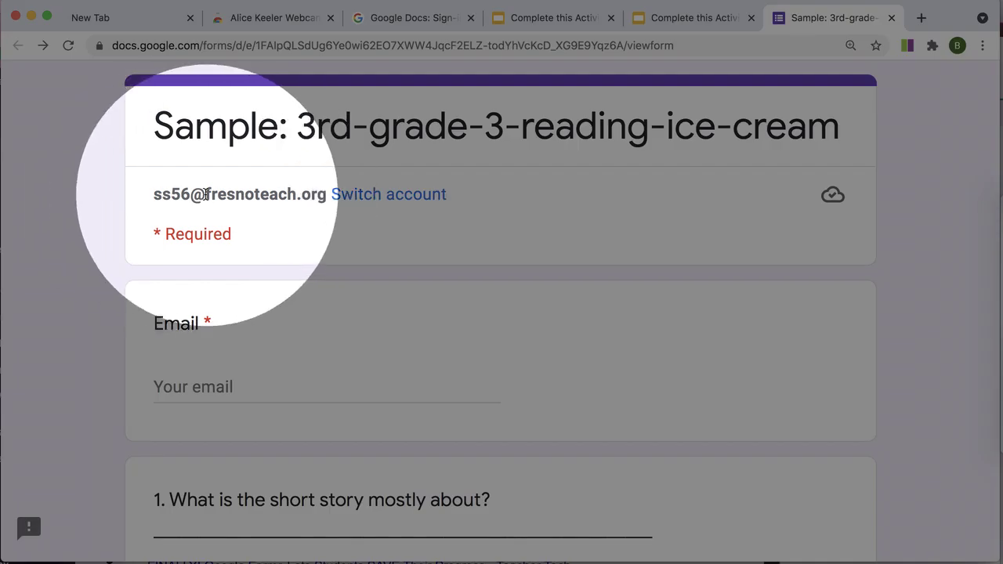
left_click_drag(205, 195, 327, 201)
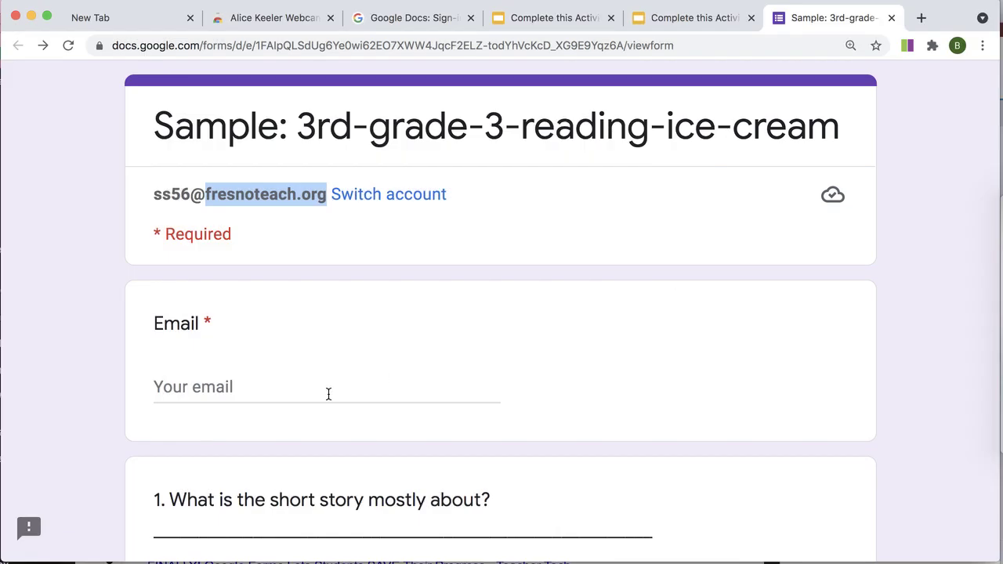
- Enter the school email address in the Email field, correcting the domain
left_click(317, 393)
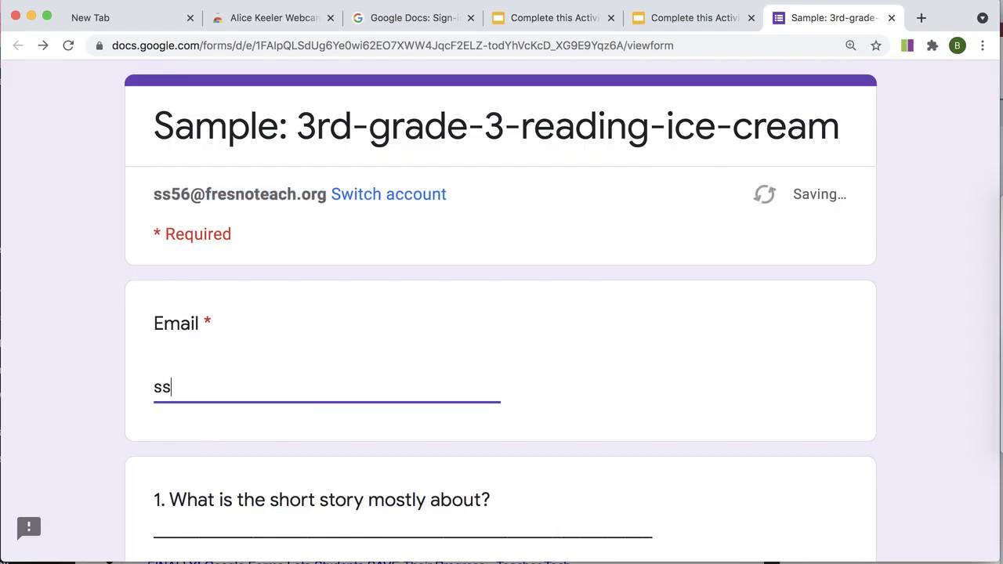
- Answer question 1 with 'I am not sure'
scroll(206, 440, "down", 5)
left_click(207, 431)
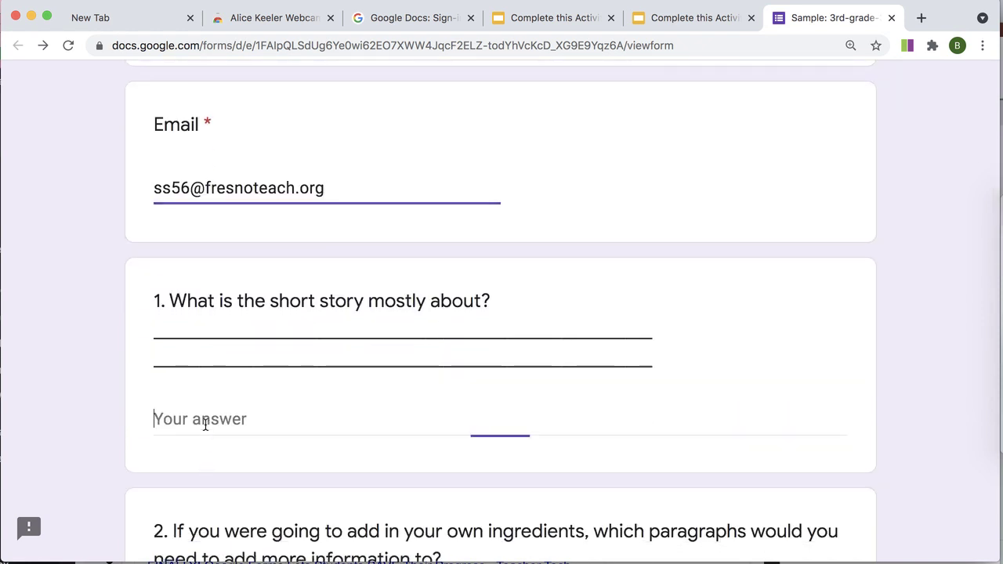
type("I am not sure")
scroll(177, 539, "down", 4)
- Begin question 2 with 'I am going to use lots of ingredients lik' and review the form
left_click(175, 532)
type("I am ")
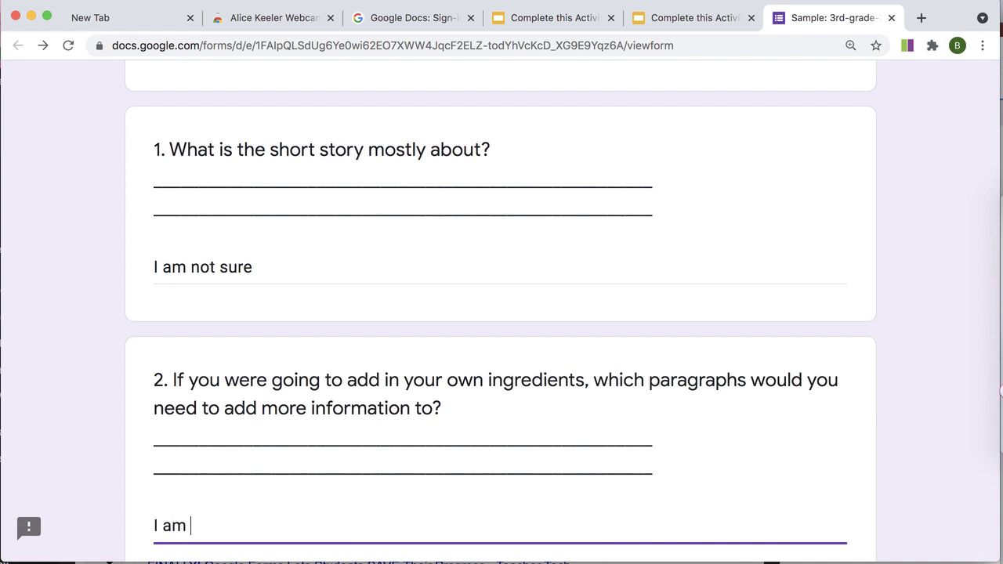
type("going to use lots ")
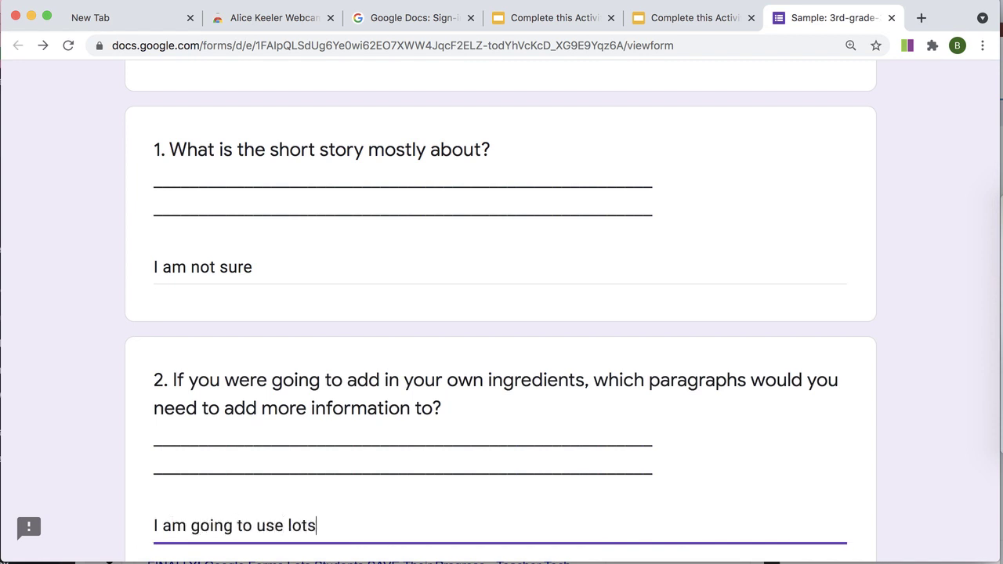
type("of ingredients like")
scroll(144, 433, "down", 7)
scroll(144, 435, "down", 5)
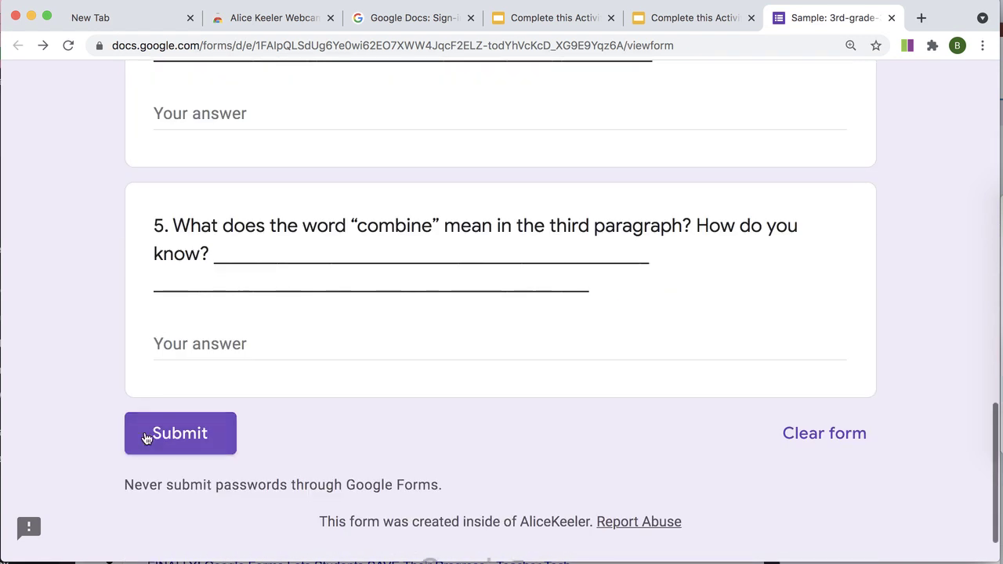
scroll(398, 269, "up", 6)
scroll(398, 269, "down", 6)
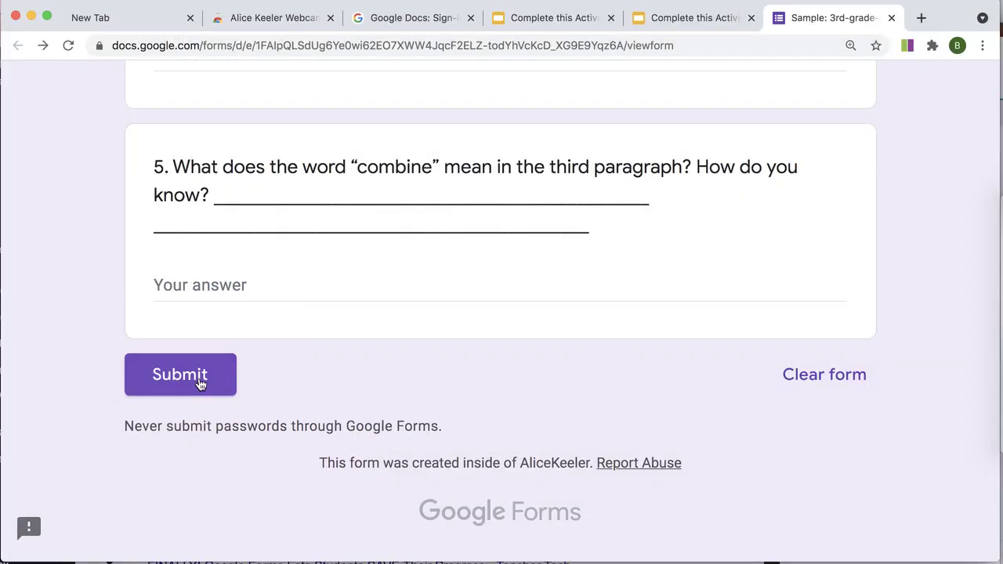
scroll(378, 327, "up", 2)
scroll(262, 339, "up", 6)
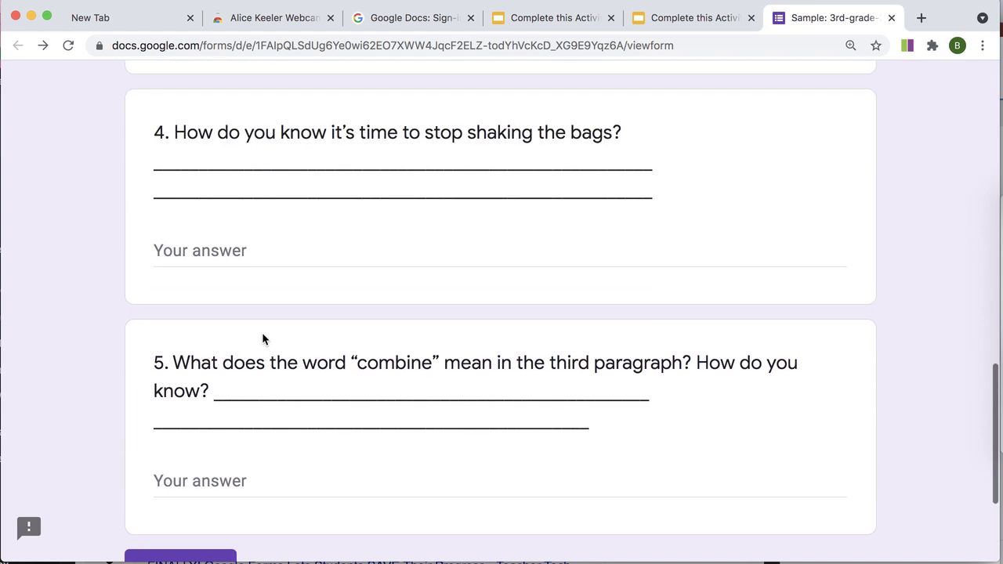
scroll(262, 339, "up", 4)
scroll(336, 421, "down", 1)
scroll(484, 455, "down", 10)
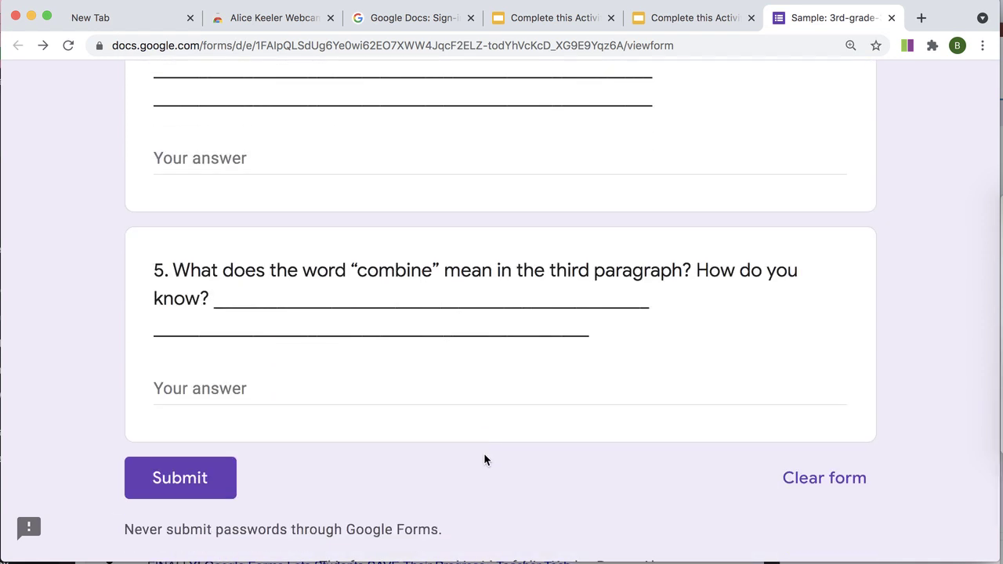
scroll(483, 459, "up", 15)
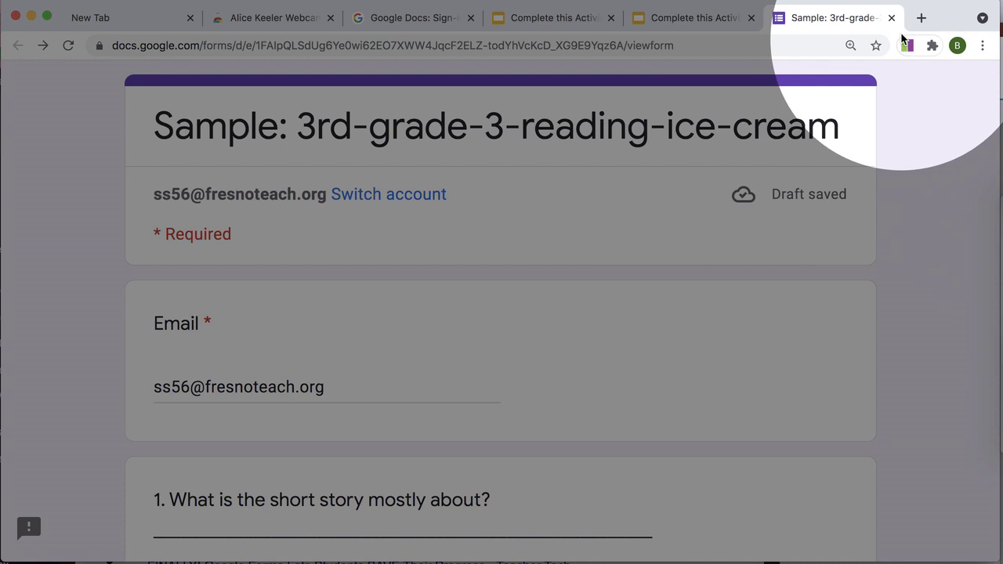
- Close the unfinished form's tab to return to the Complete this Activity slide
left_click(891, 18)
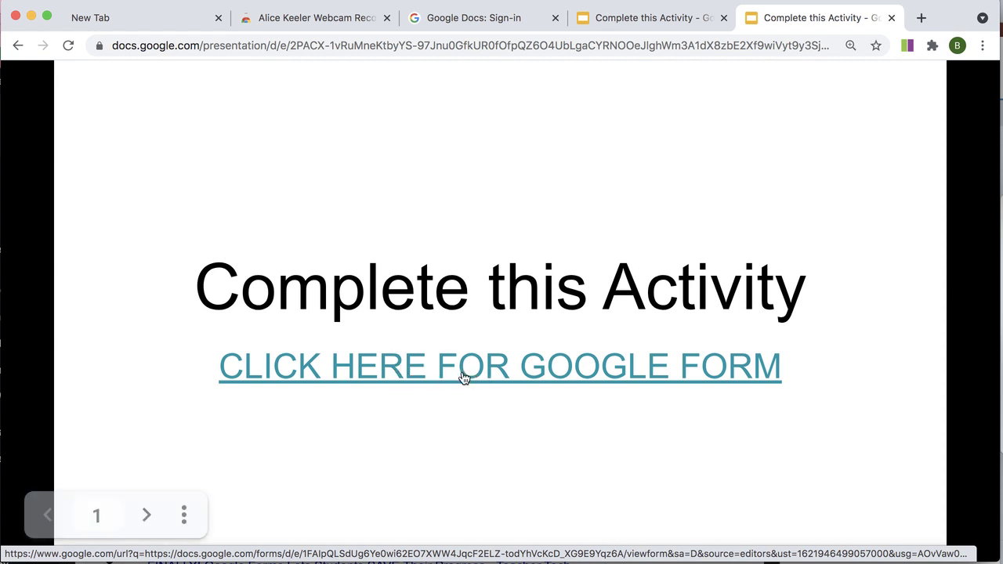
- Reopen the form from the slide's link and scroll down to question 3
left_click(508, 368)
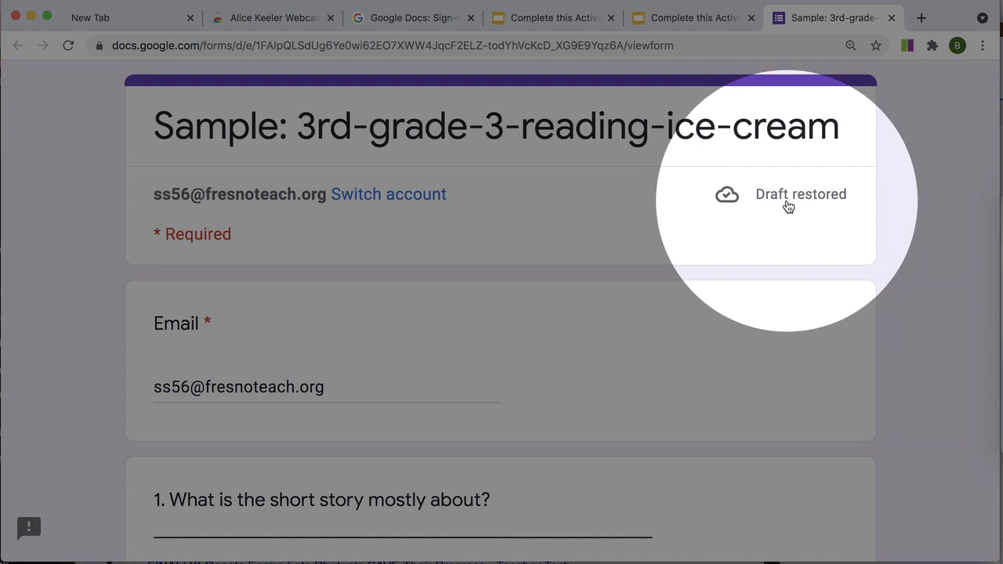
scroll(569, 329, "down", 5)
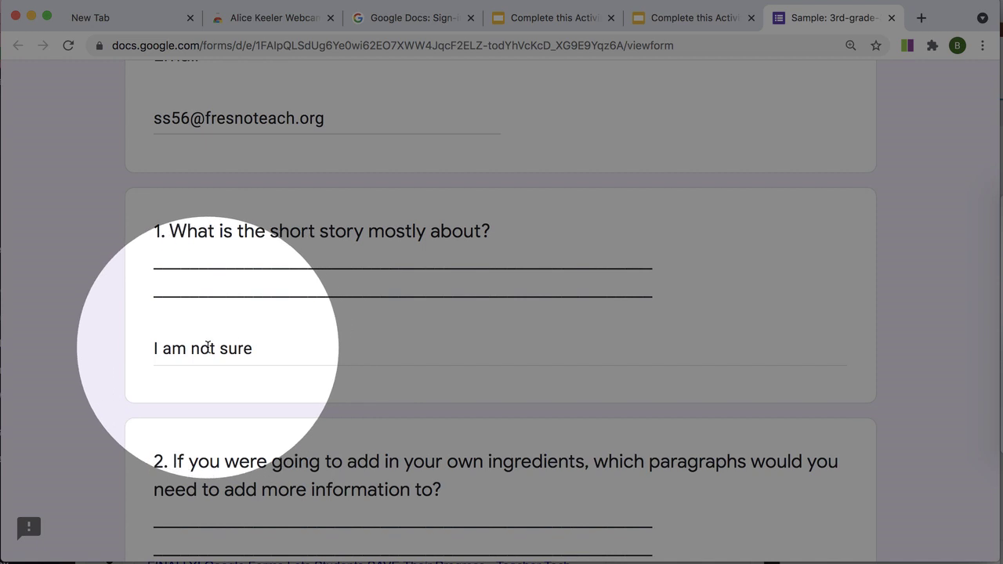
scroll(208, 347, "down", 4)
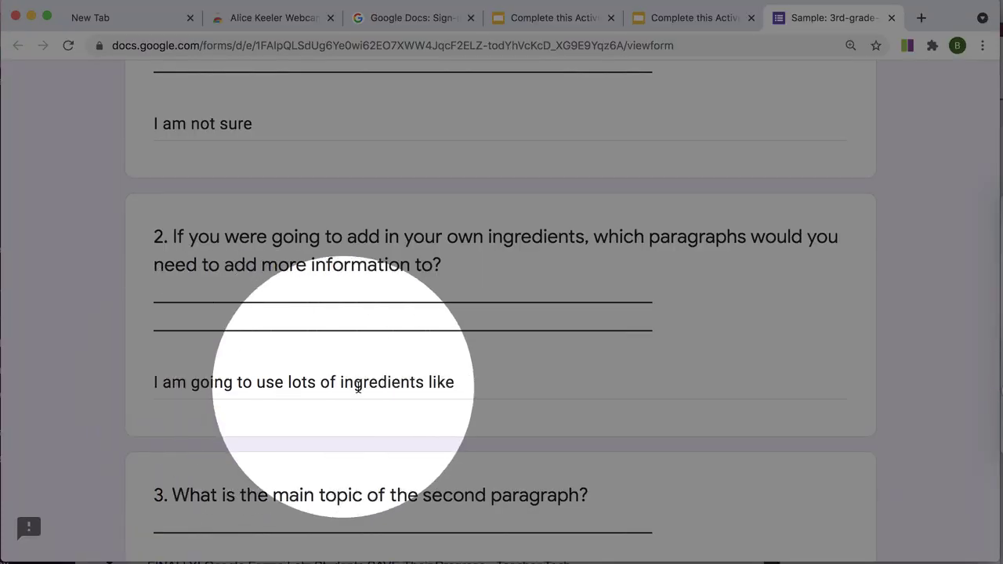
scroll(378, 389, "down", 2)
- Answer question 3 with 'The main topic is about ice cream.'
left_click(254, 459)
type("The main topic is ")
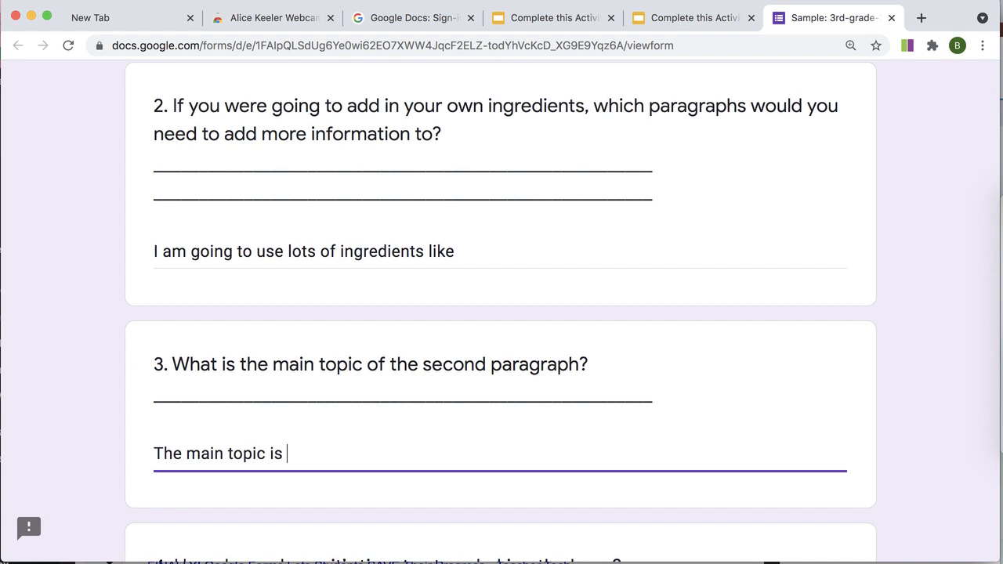
type("about ice cream.")
scroll(315, 450, "down", 5)
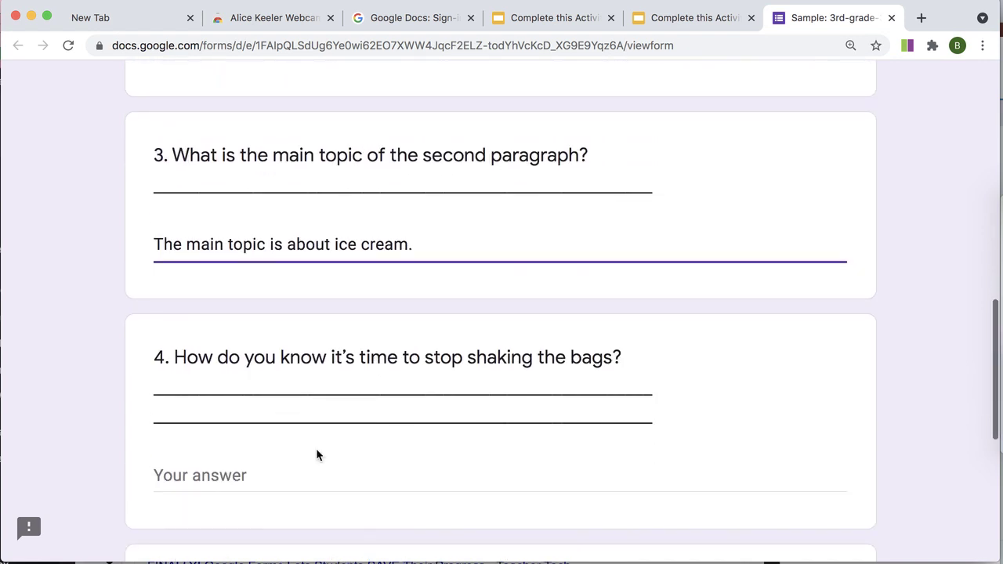
scroll(316, 448, "up", 10)
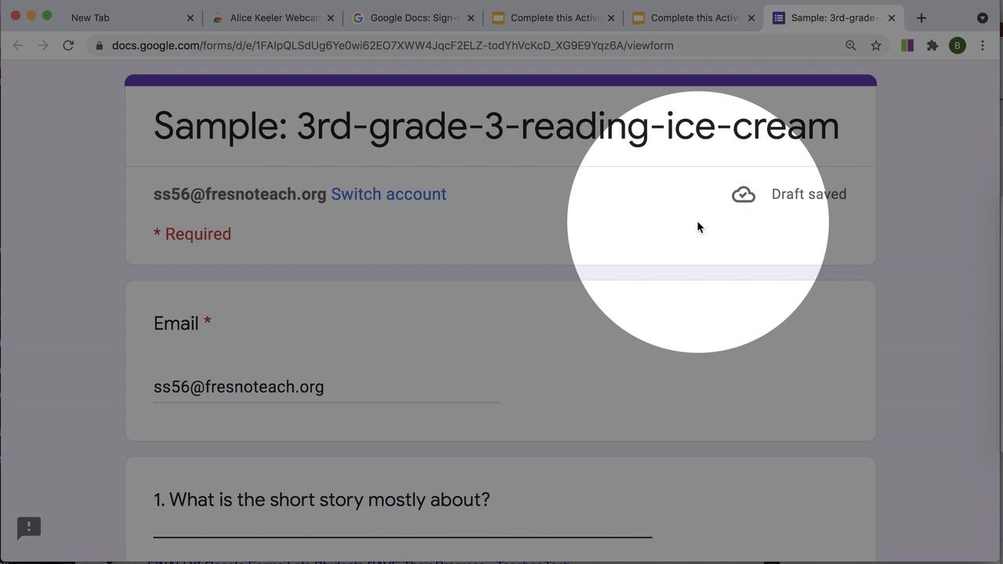
scroll(696, 220, "down", 10)
scroll(699, 226, "up", 1)
scroll(696, 220, "up", 10)
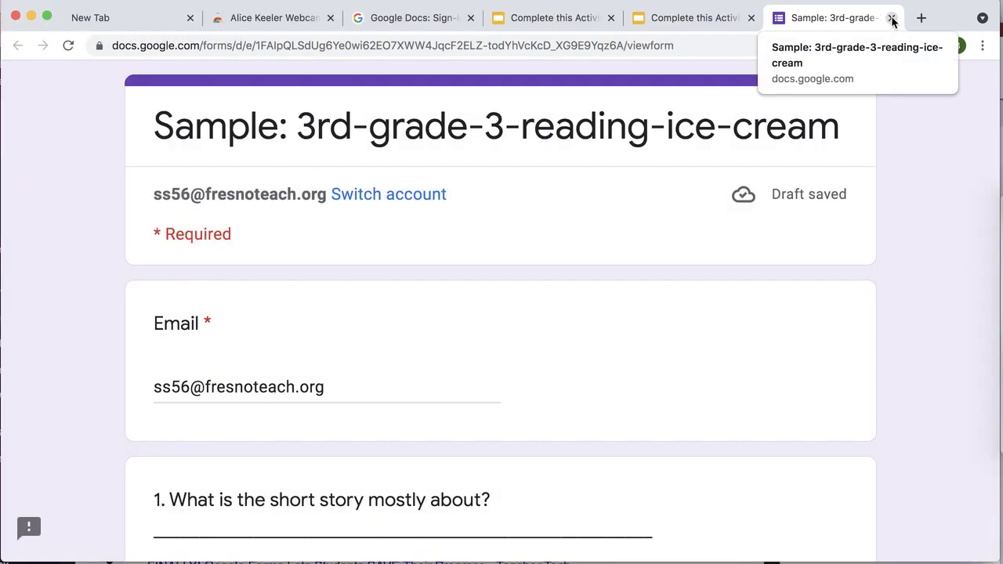
- Close and reopen the form from the slide, then scroll down to the empty question 4
left_click(891, 18)
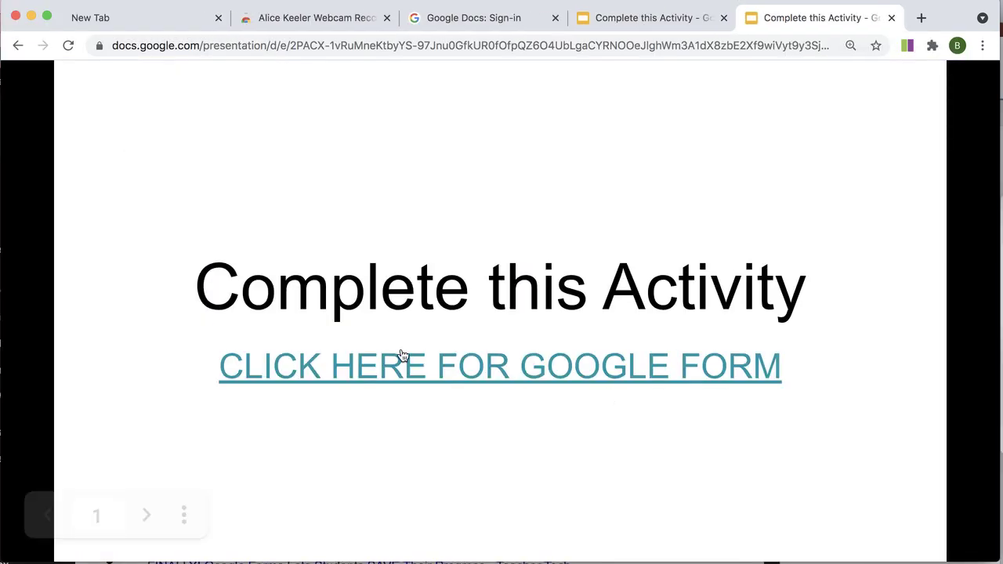
left_click(434, 369)
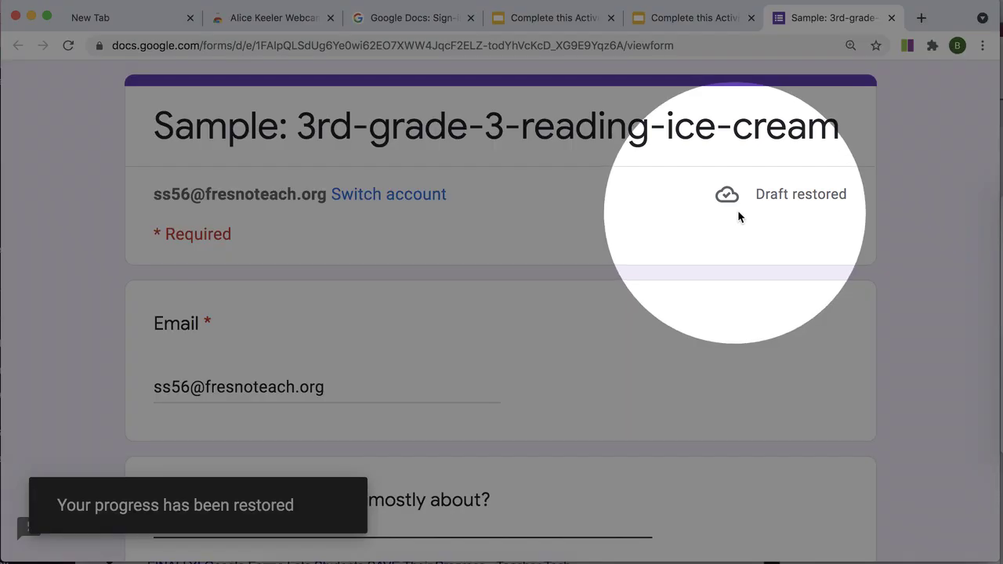
scroll(517, 294, "down", 5)
scroll(517, 294, "down", 4)
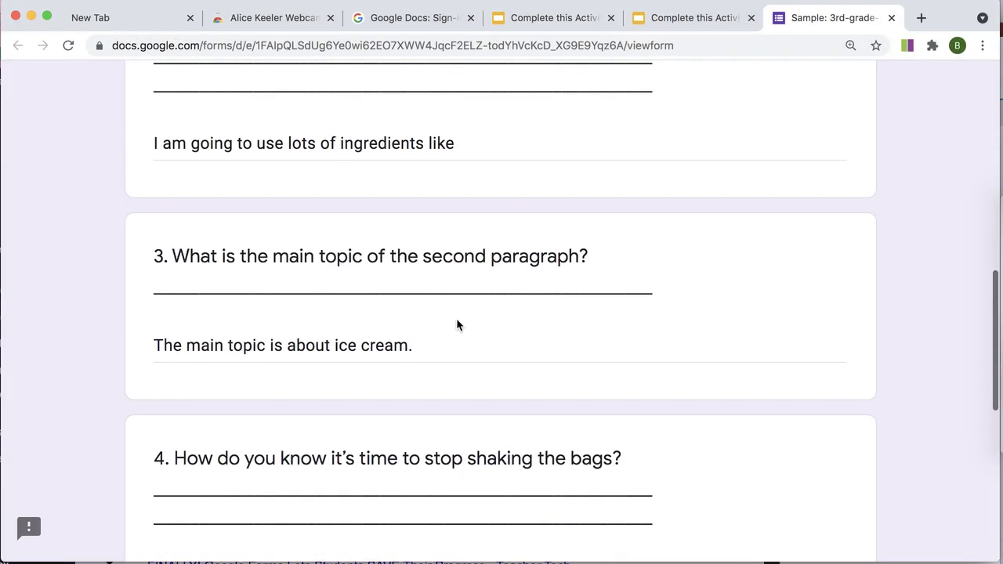
scroll(400, 384, "down", 2)
scroll(393, 403, "down", 1)
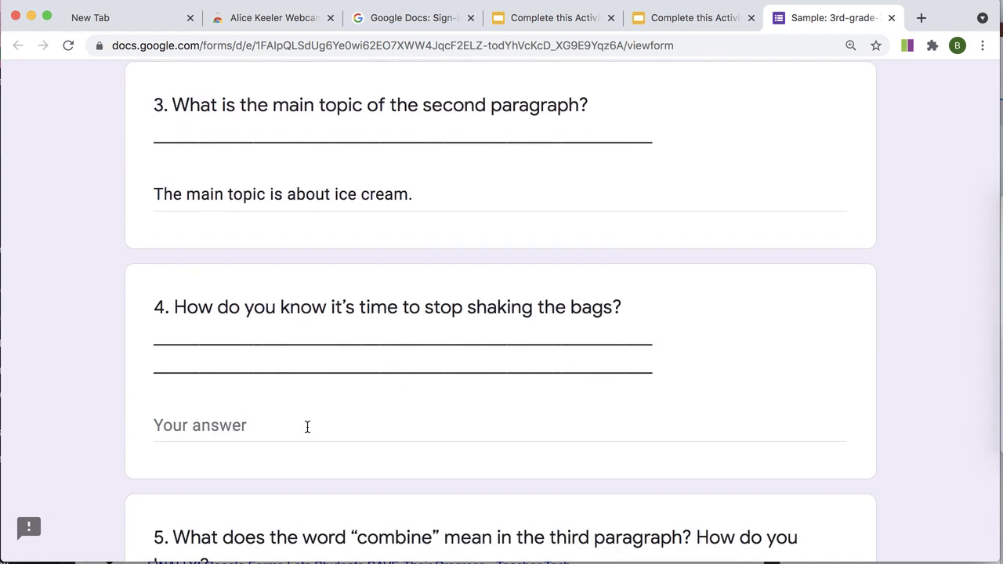
- Answer question 4 with 'You uwill never stop shaking'
left_click(306, 430)
type("You uwill n")
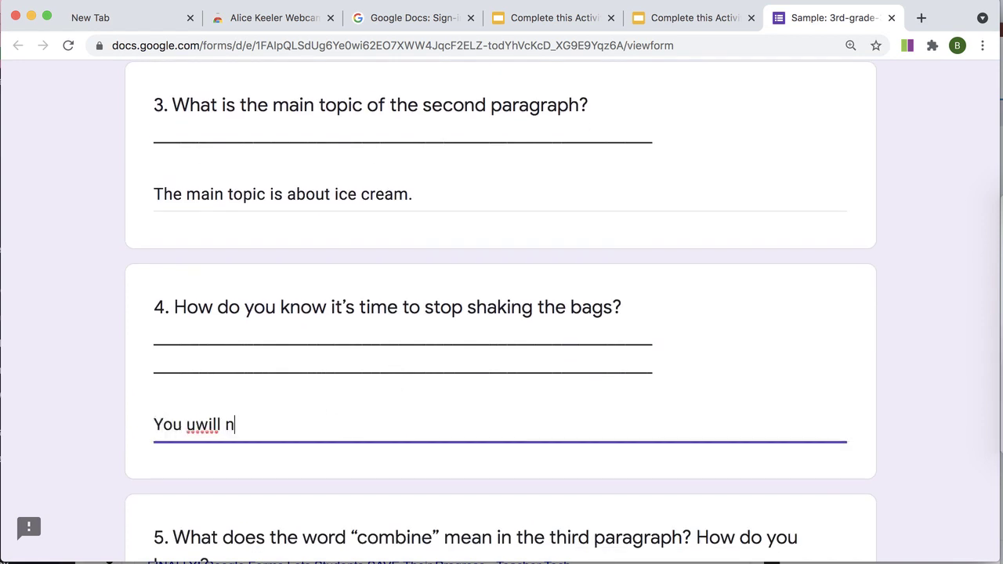
type("ever stop shaking")
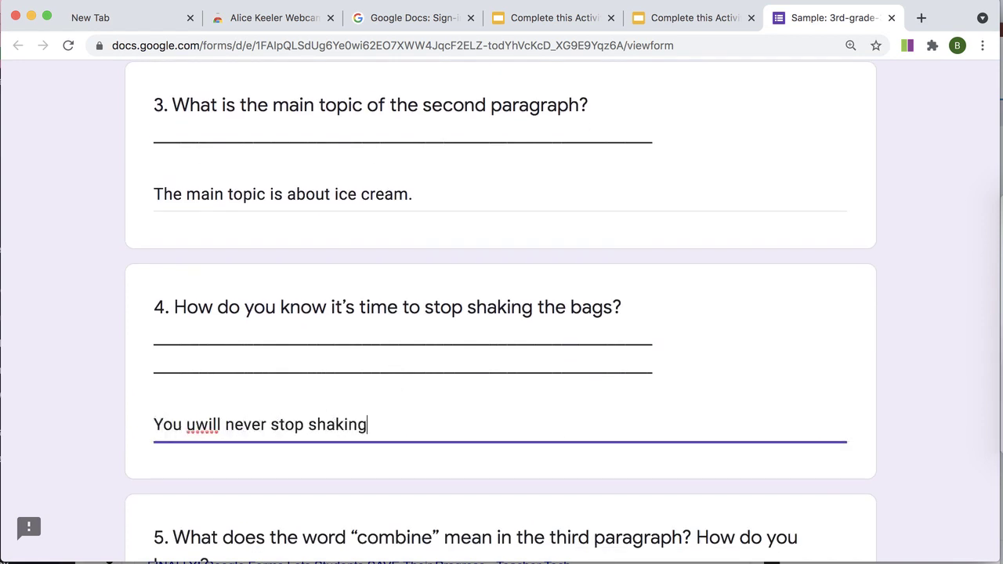
left_click(713, 387)
- Cancel the 'Leave site?' prompt to keep the form open, and return to the top
left_click(890, 17)
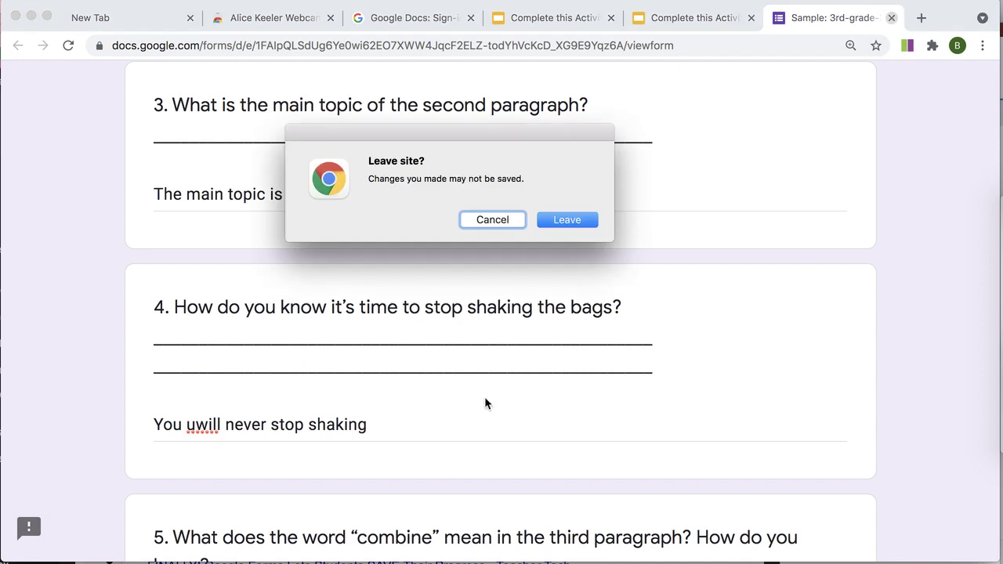
left_click(508, 220)
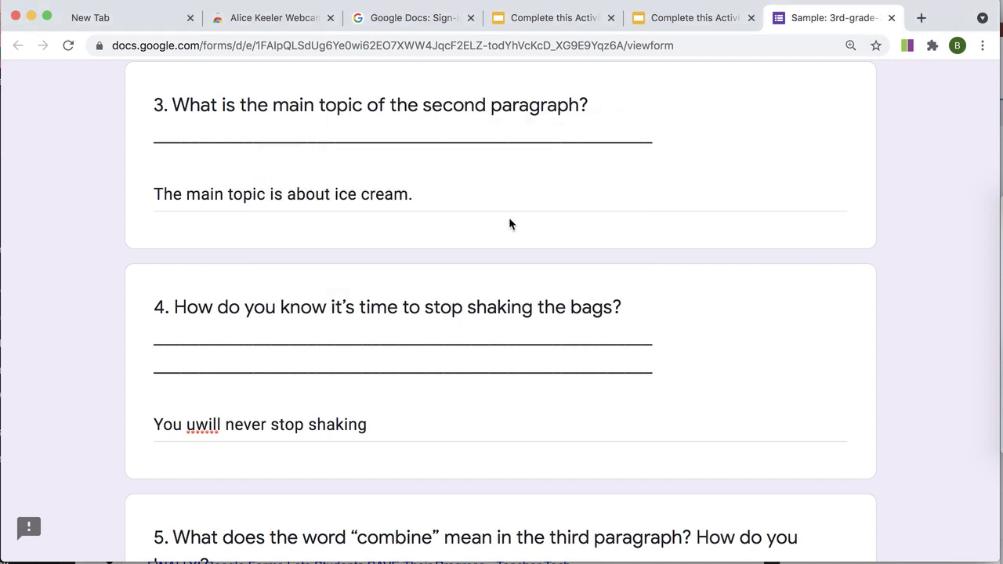
scroll(583, 307, "up", 10)
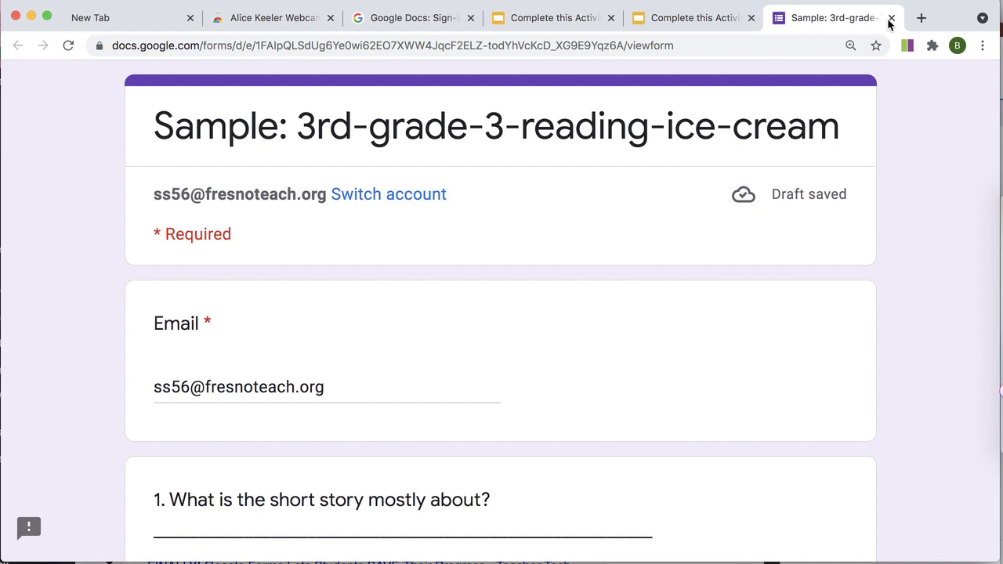
- Close the form and reopen it from the slide's link, scrolling down to question 5
left_click(890, 17)
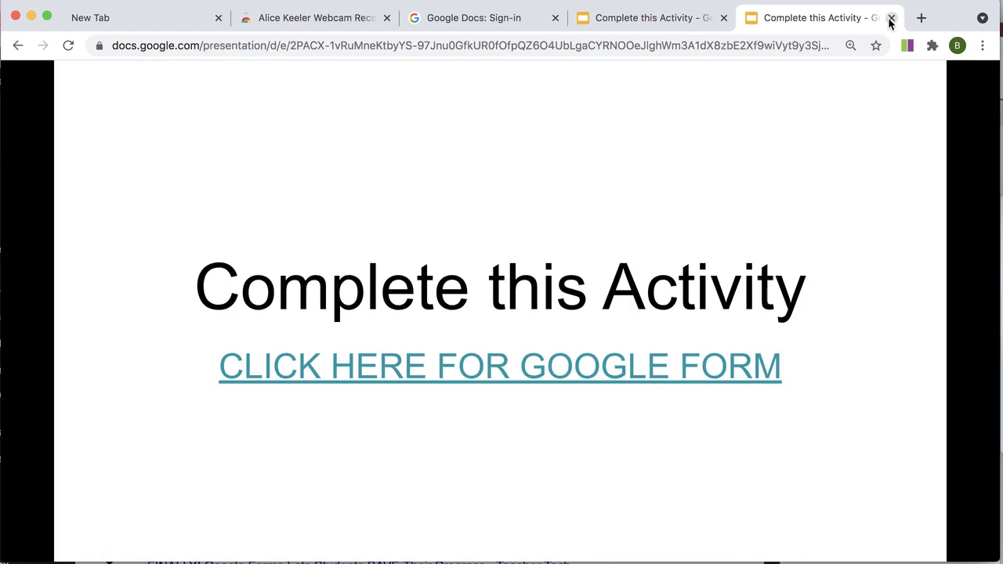
left_click(540, 370)
scroll(484, 352, "down", 6)
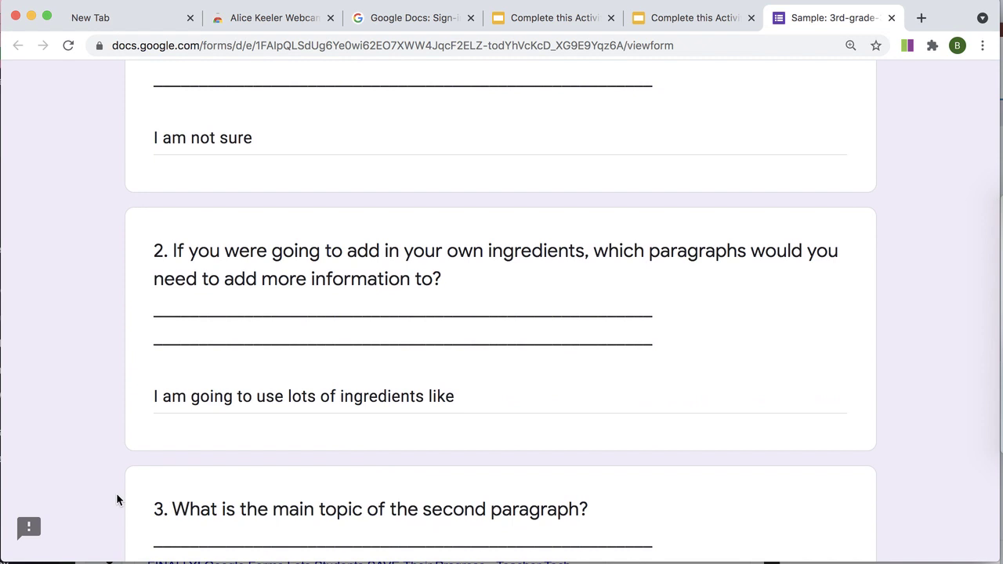
scroll(491, 483, "down", 7)
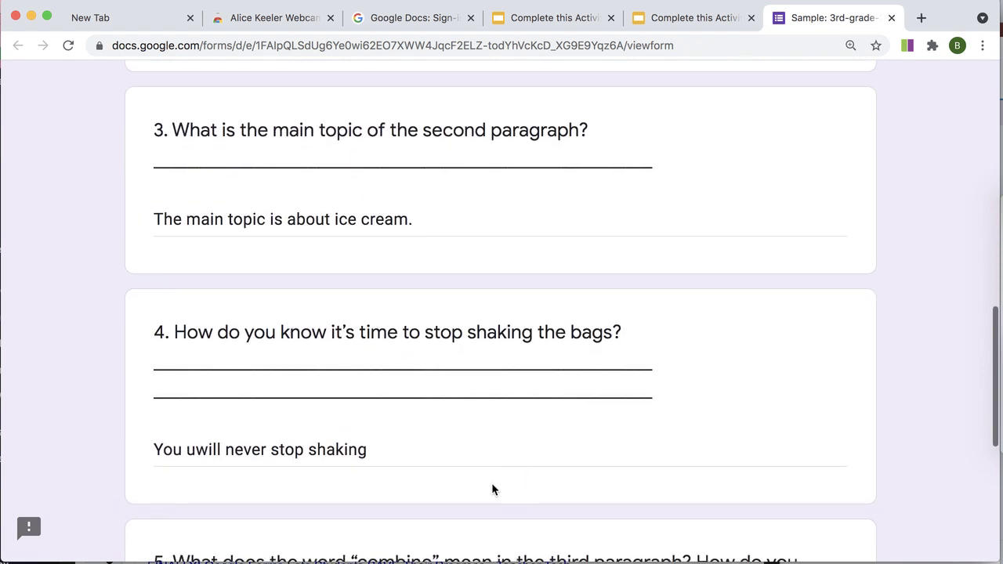
scroll(491, 486, "down", 2)
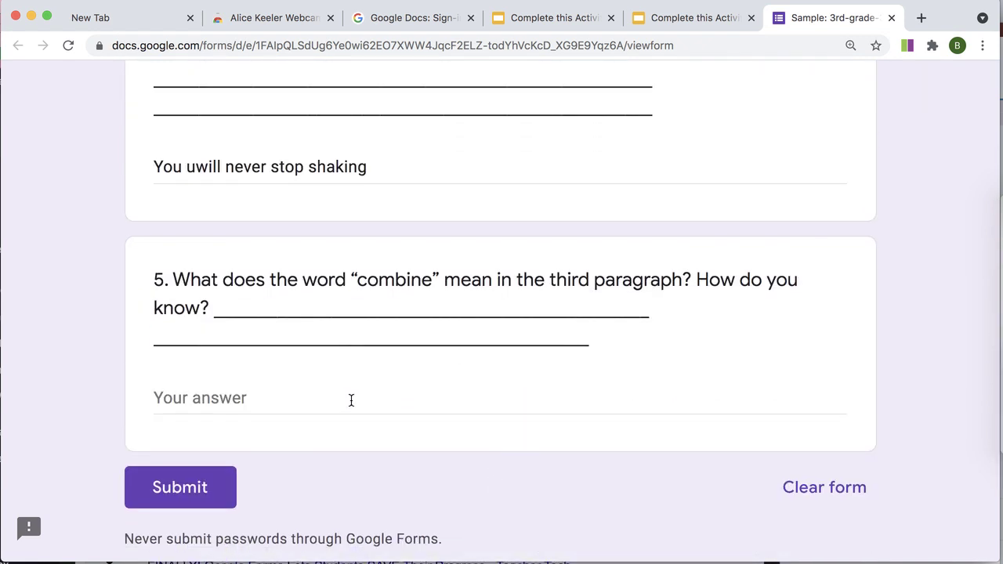
- Answer question 5 with 'Combine means to mix things'
left_click(349, 401)
type("Combi")
key("BackSpace")
type("bine means to mix ")
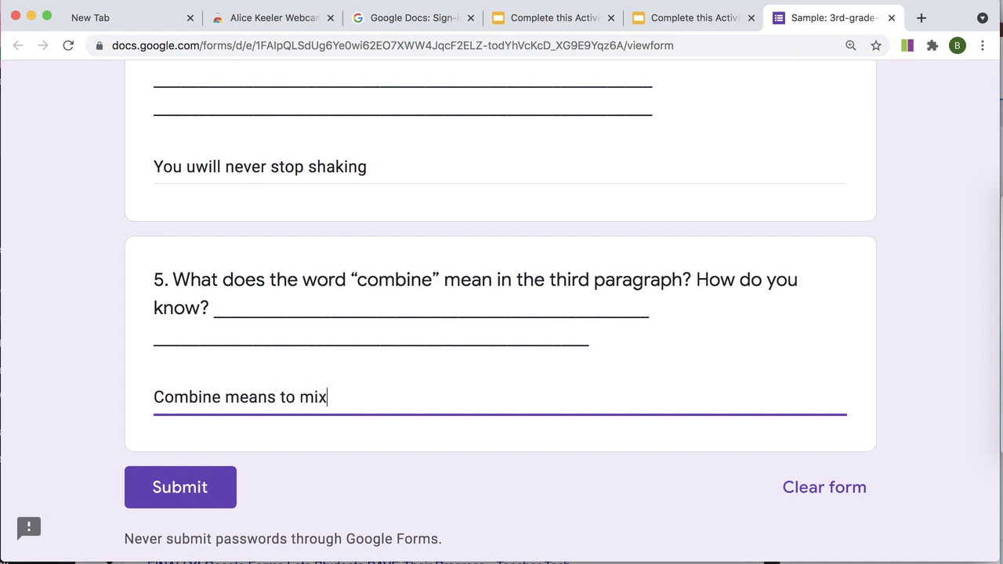
type("things")
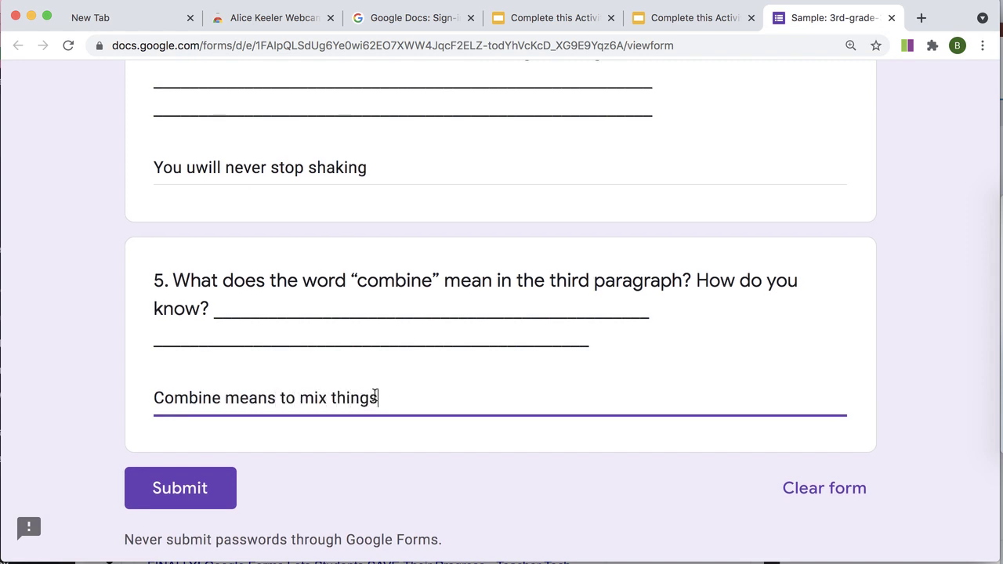
scroll(269, 477, "up", 20)
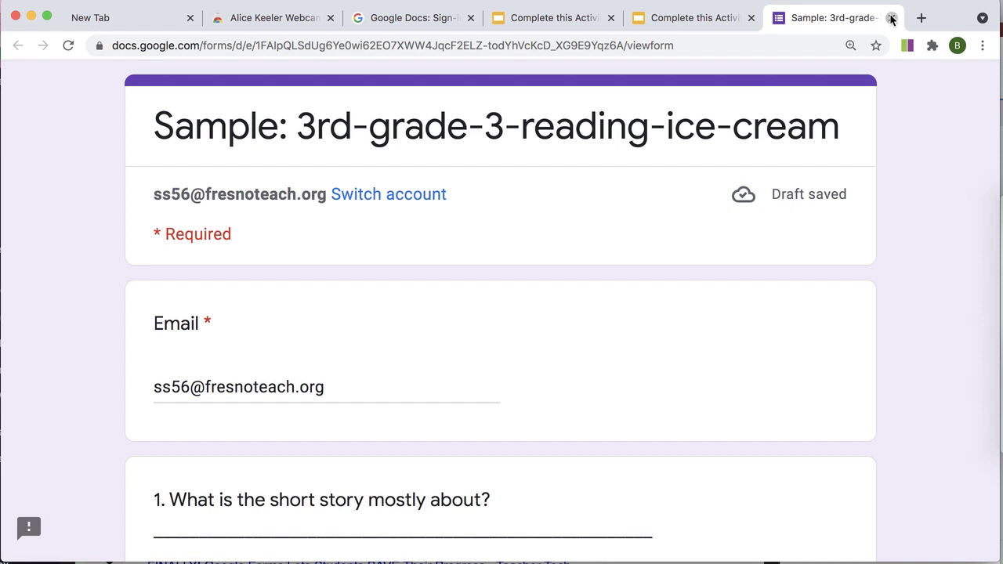
- Close the form tab and delete the stray letters after the address in the Email answer
left_click(891, 17)
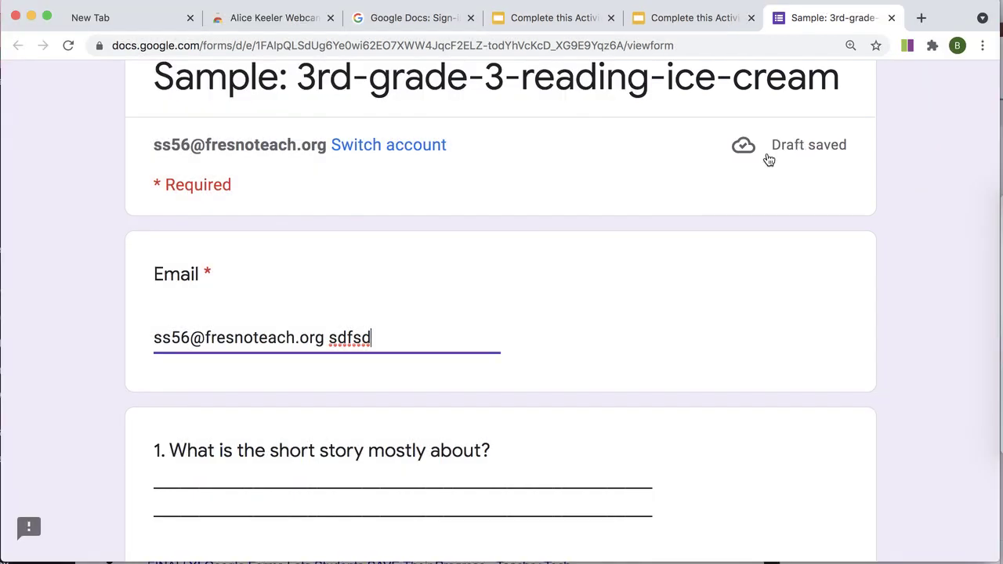
key("BackSpace")
key("BackSpace")
key("BackSpace")
key("BackSpace")
key("BackSpace")
key("BackSpace")
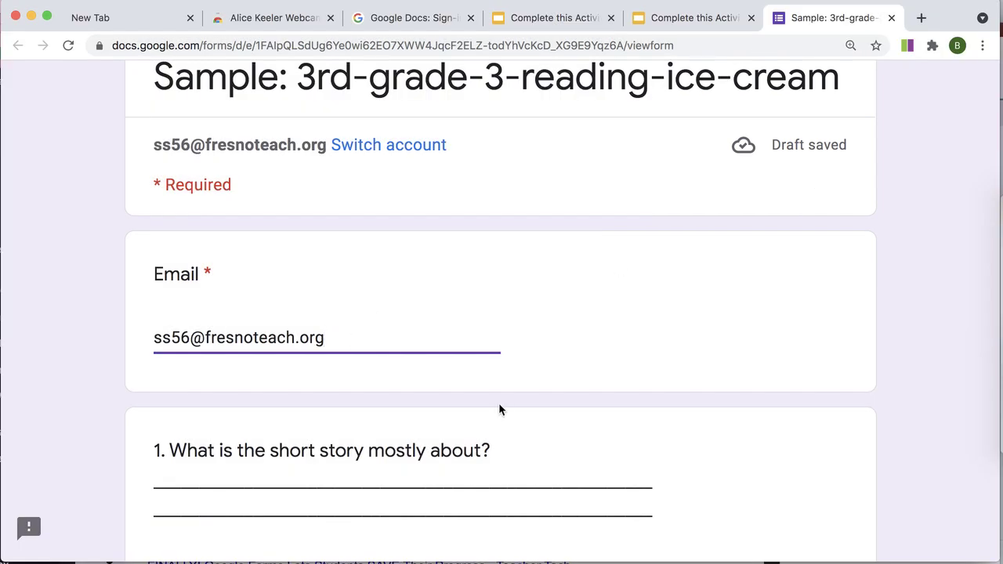
- Close and reopen the form from the slide's link, then submit the completed response
left_click(891, 17)
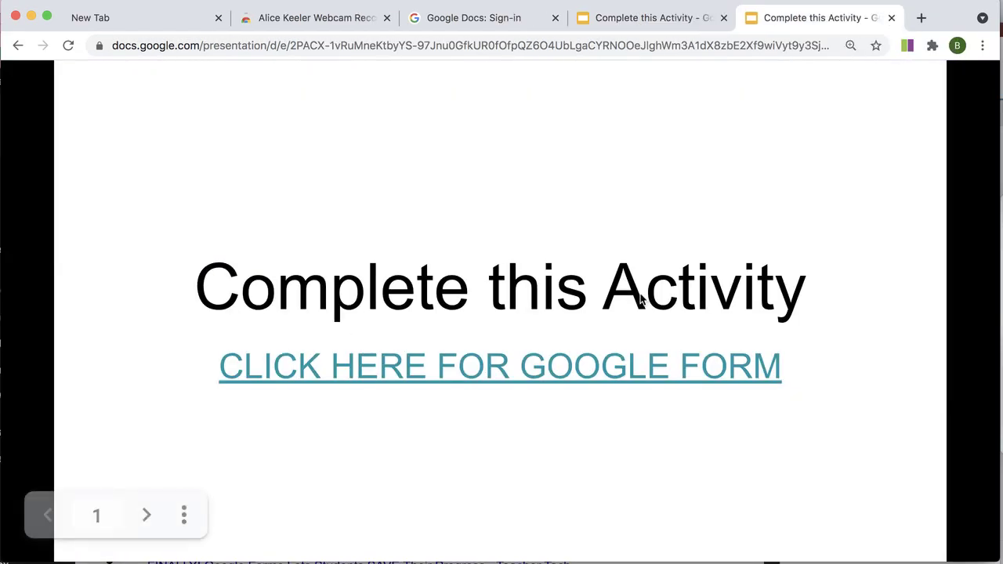
left_click(487, 379)
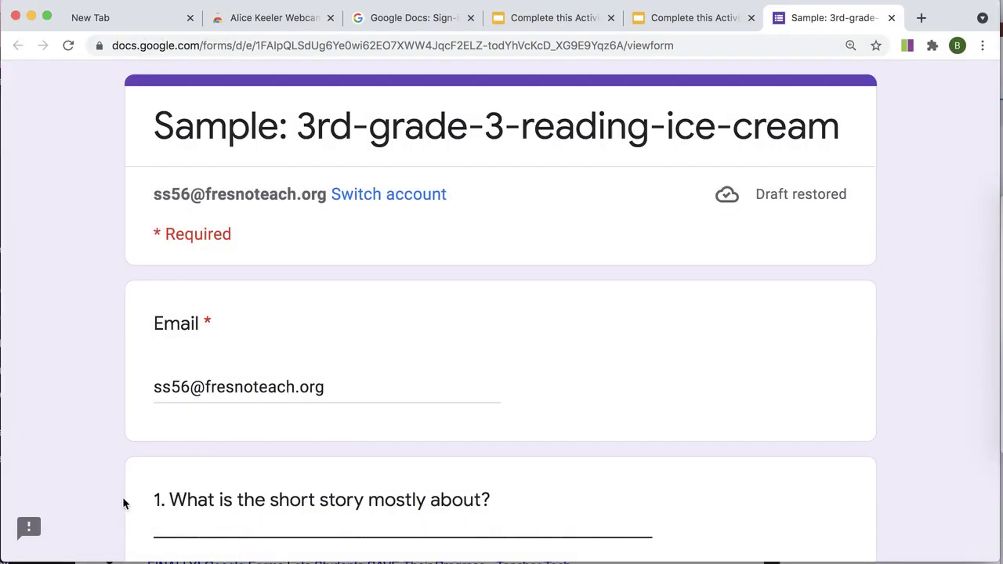
scroll(785, 203, "down", 15)
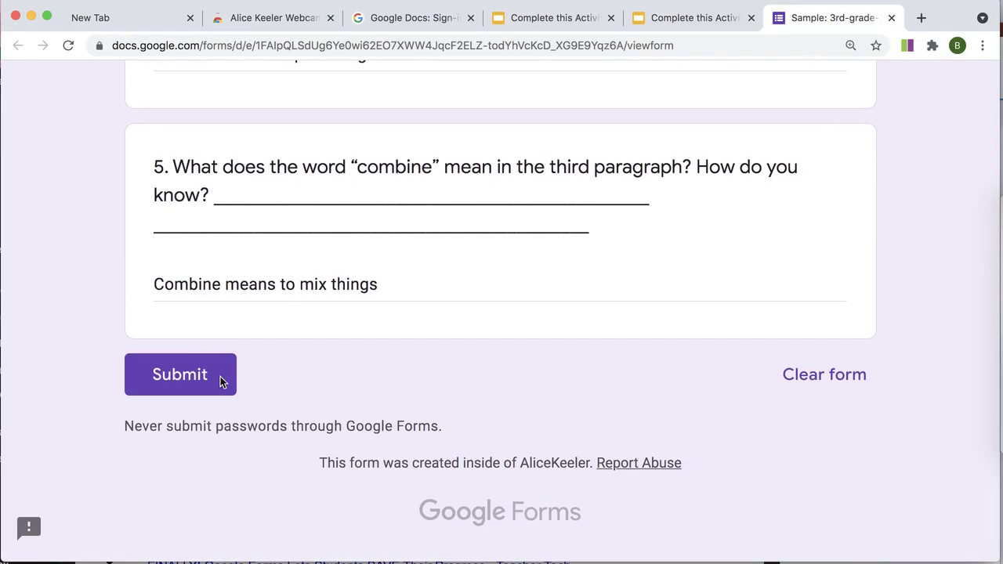
left_click(201, 375)
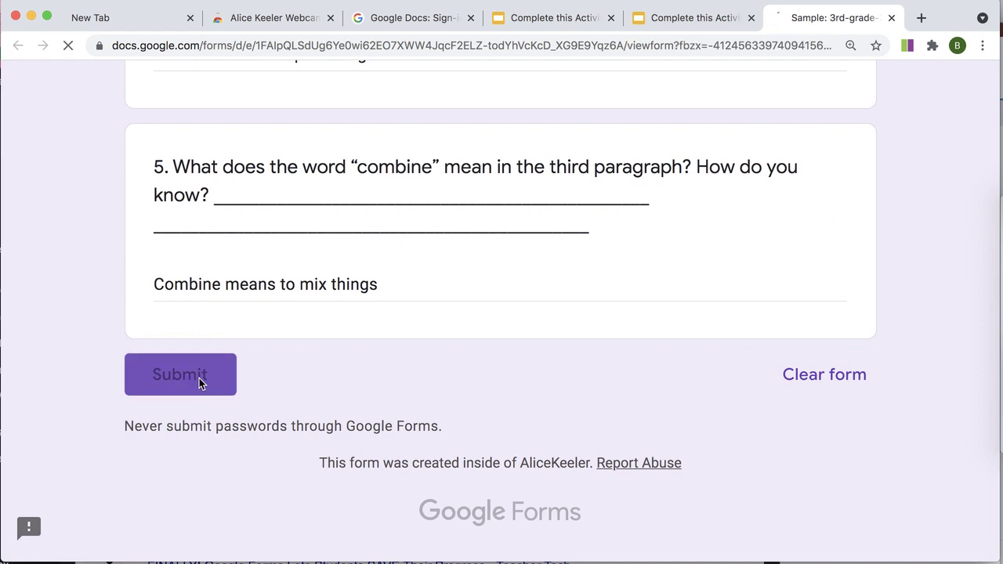